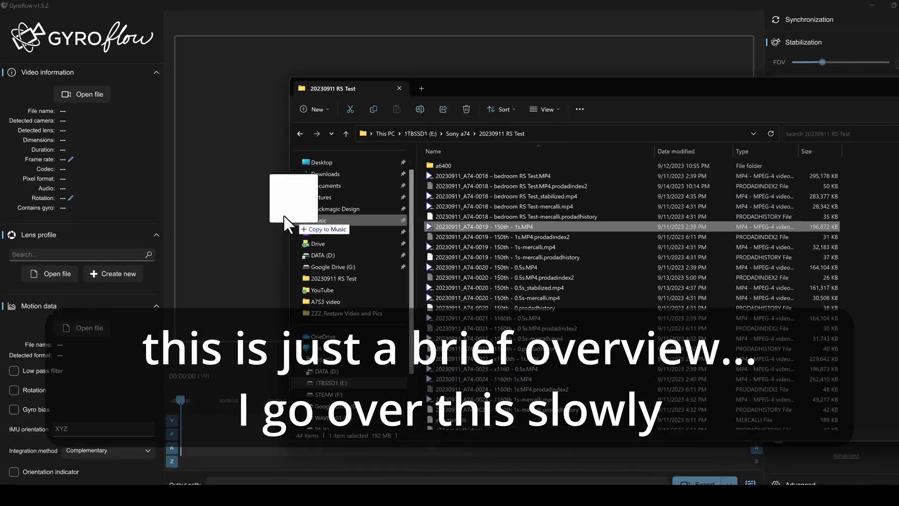
- Load the 150th 1s Sony clip, enable rolling shutter correction and render a stabilized copy
drag(295, 223, 440, 356)
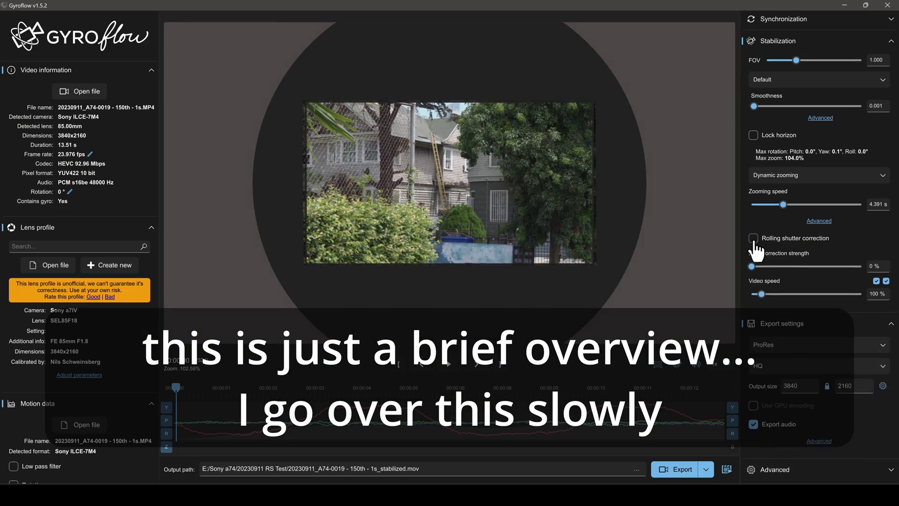
click(754, 239)
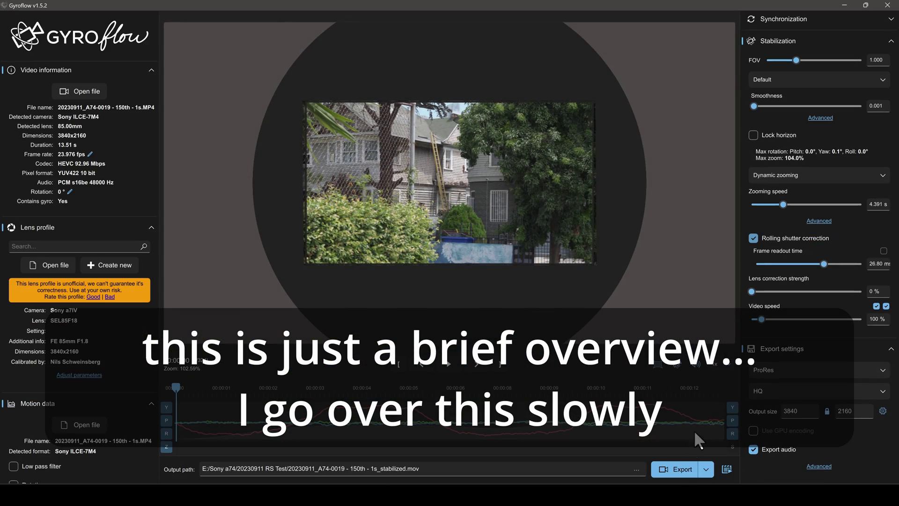
click(679, 468)
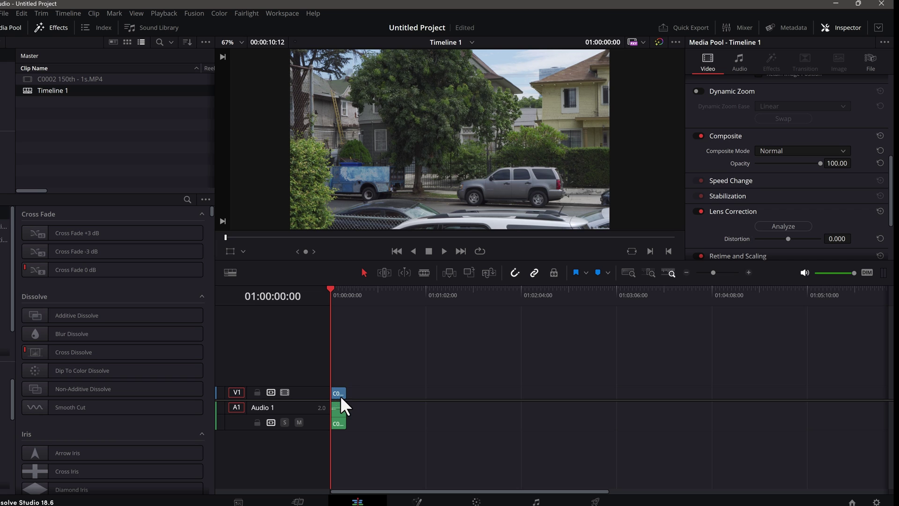
- Select the clip on the timeline and bring up its stabilization mode choices
click(340, 404)
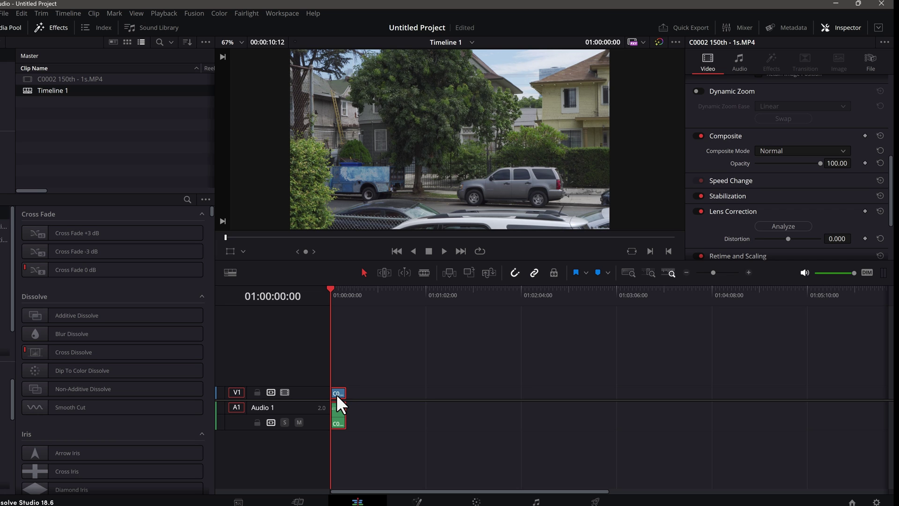
click(755, 196)
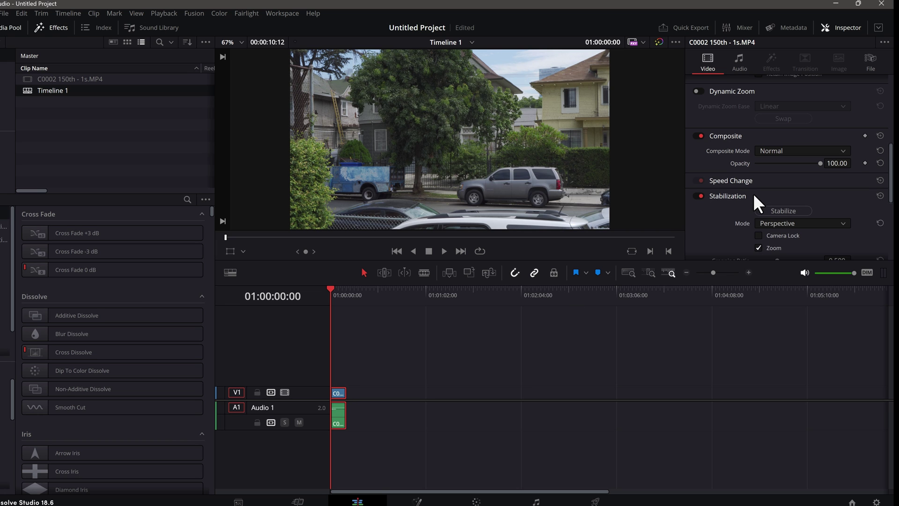
scroll(755, 196, down, 3)
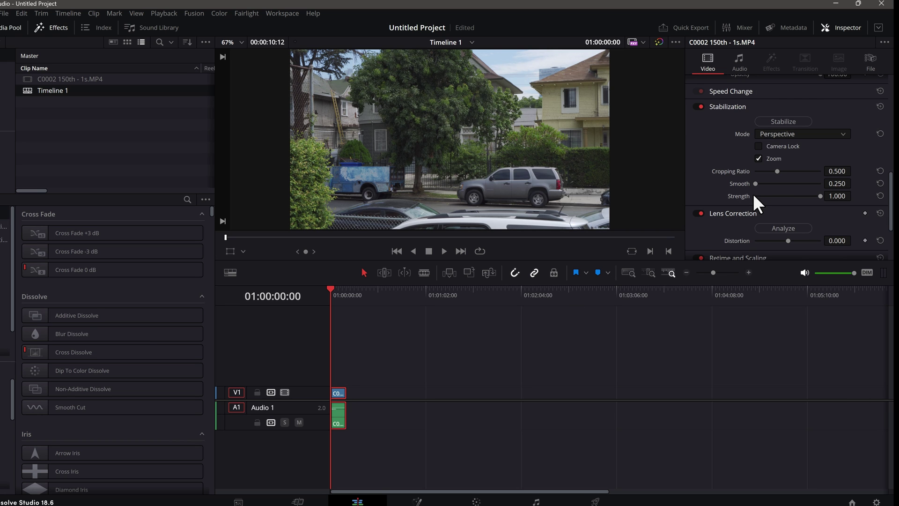
click(843, 136)
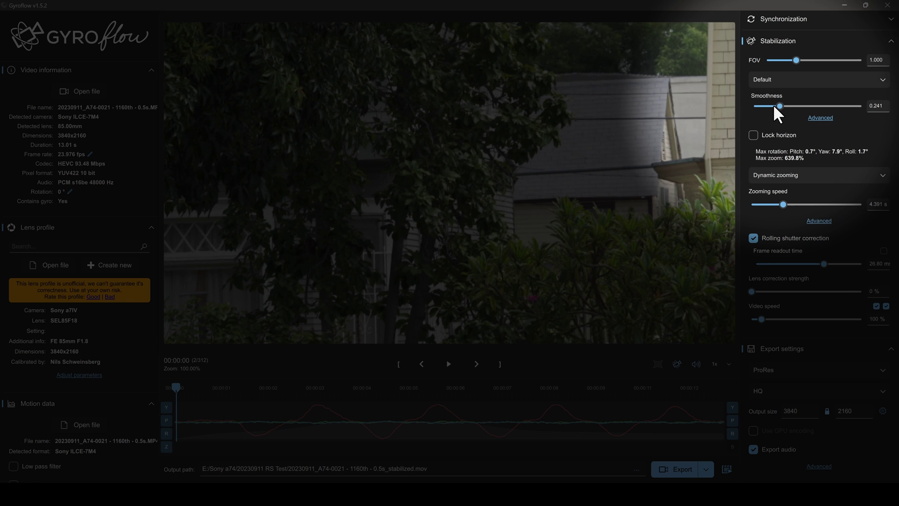
- Lower smoothness to 0.135 and reveal the Advanced smoothness options
drag(775, 111, 757, 107)
click(807, 120)
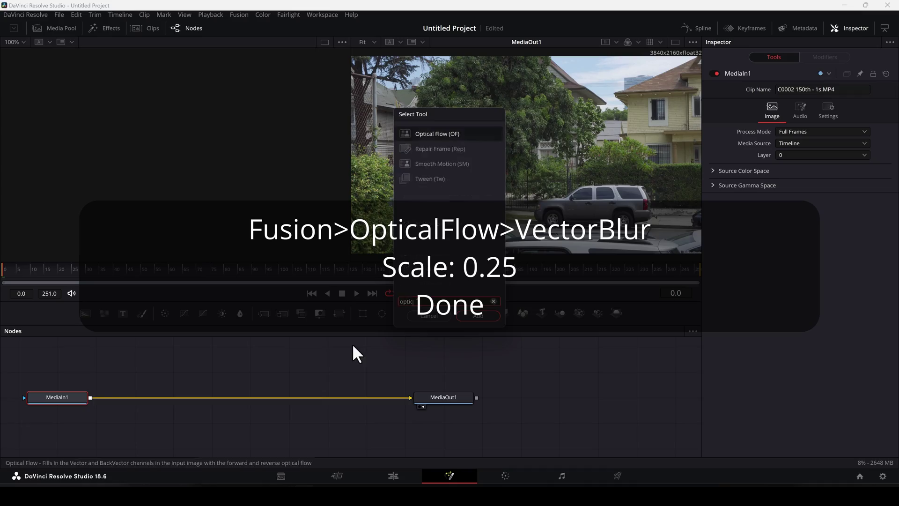
- Add Optical Flow between MediaIn1 and MediaOut1, then search 'vec' for Vector Blur
key(Return)
key(shift+space)
text(vec)
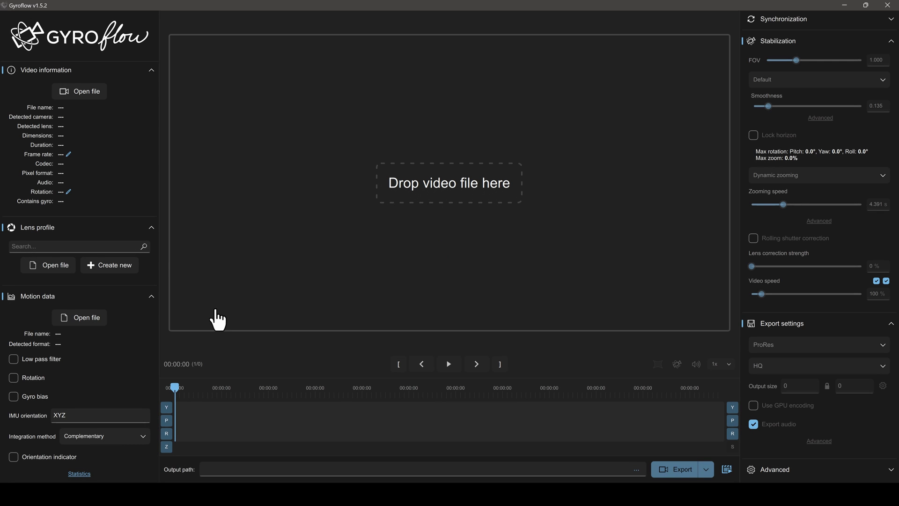
- Load the 150th 0.5s clip and show the stabilization overview with its crop outline
drag(287, 470, 415, 188)
click(526, 8)
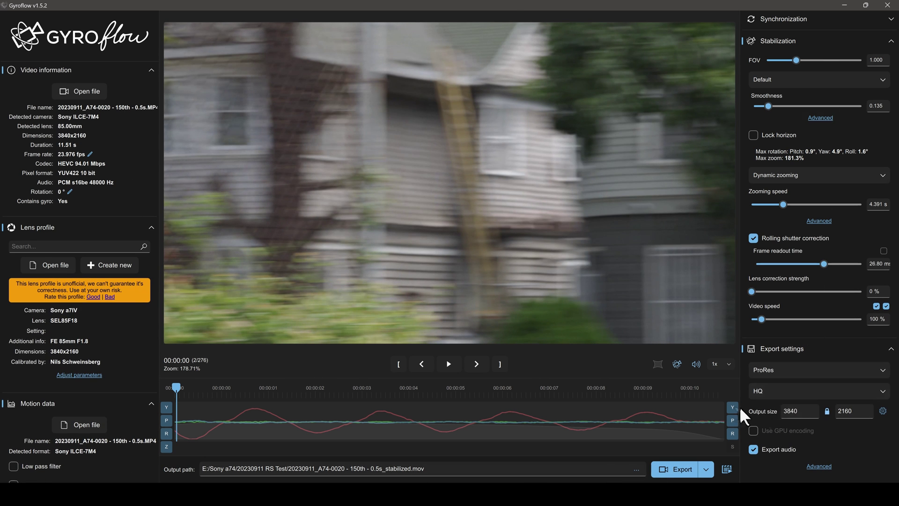
click(657, 366)
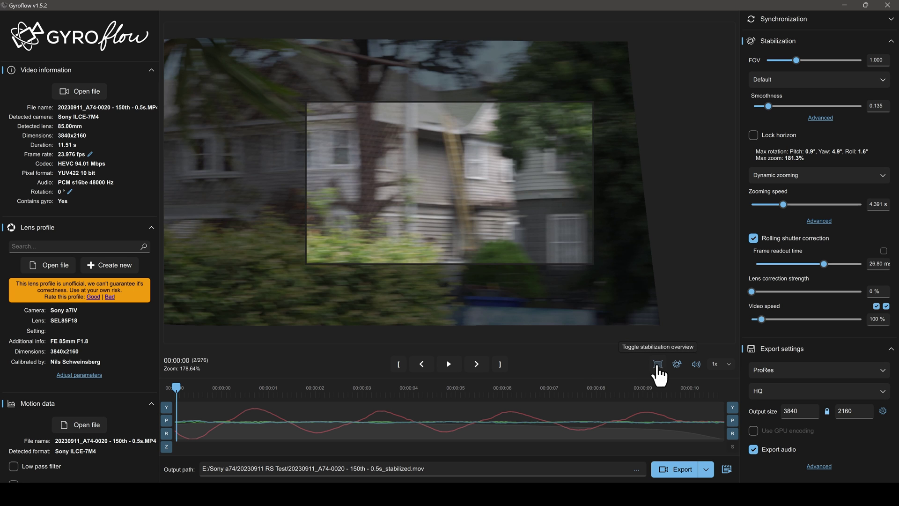
- Play and pause the stabilized preview, then drop smoothness almost to zero
click(447, 364)
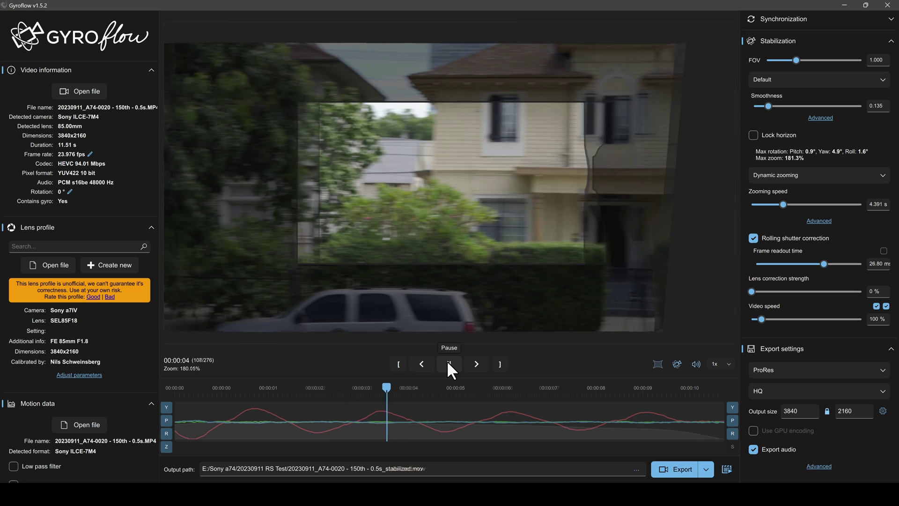
click(448, 364)
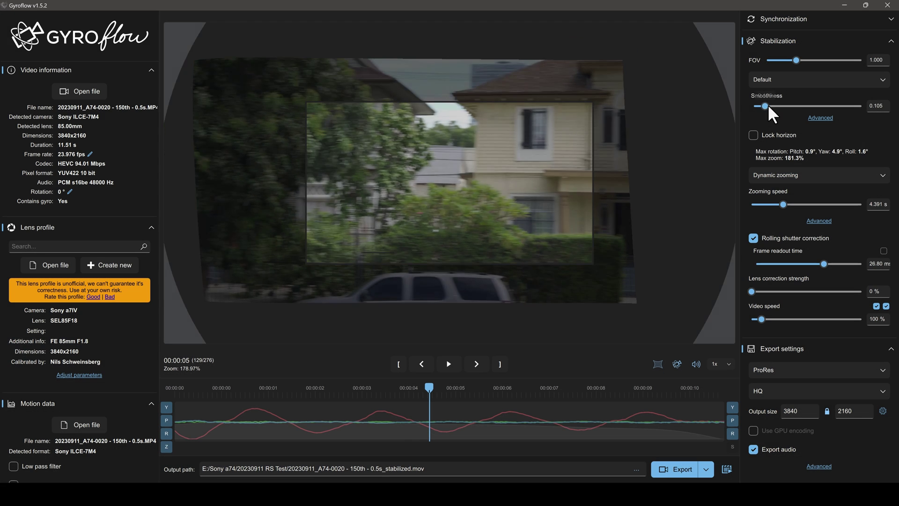
drag(768, 106, 746, 106)
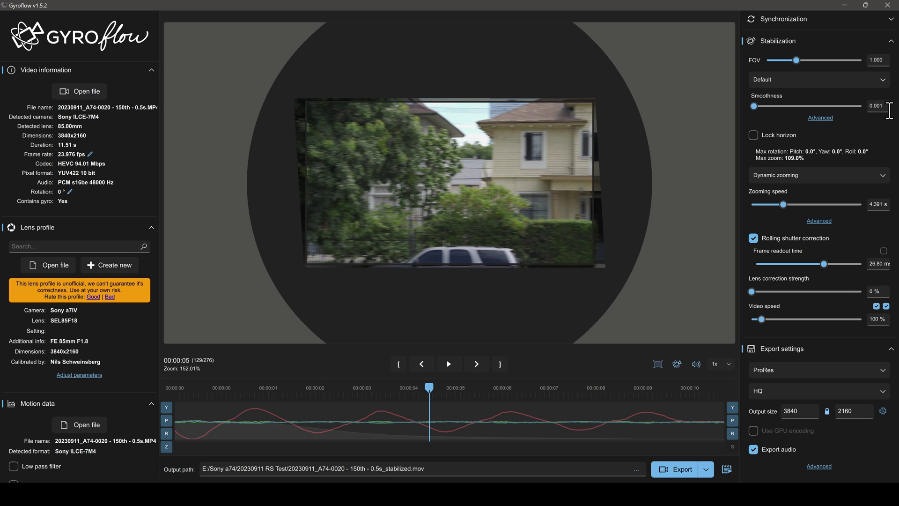
- Set smoothness to 0 and play back the rolling-shutter-only correction
double_click(884, 106)
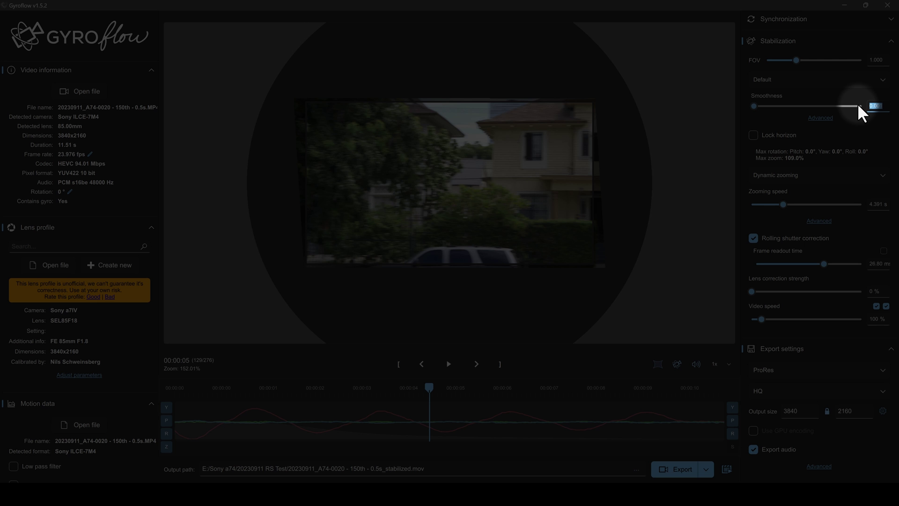
text(0)
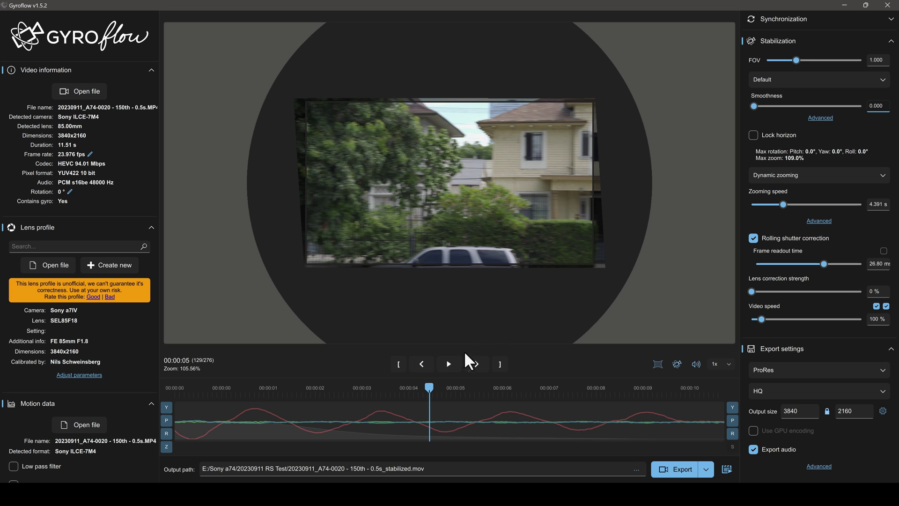
click(449, 363)
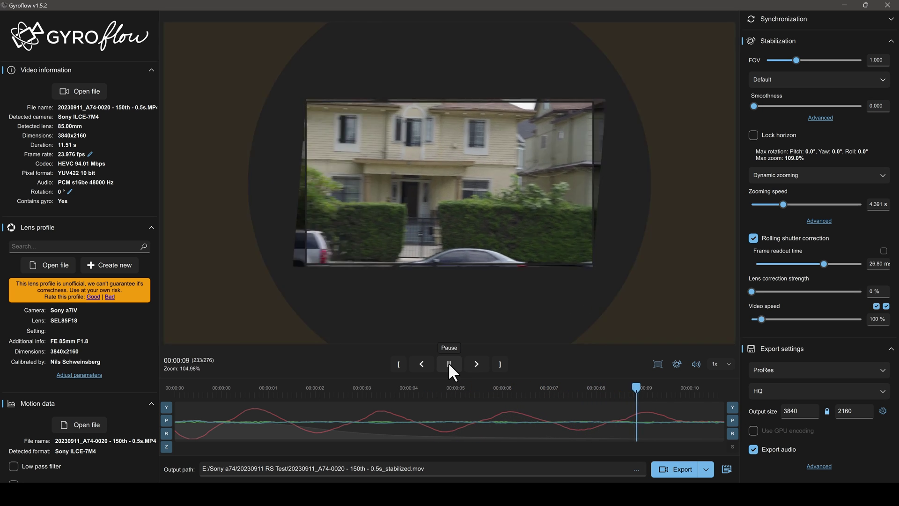
click(449, 365)
- Export the corrected clip as ProRes HQ at 3840×2160 to the stabilized .mov path
scroll(832, 406, down, 1)
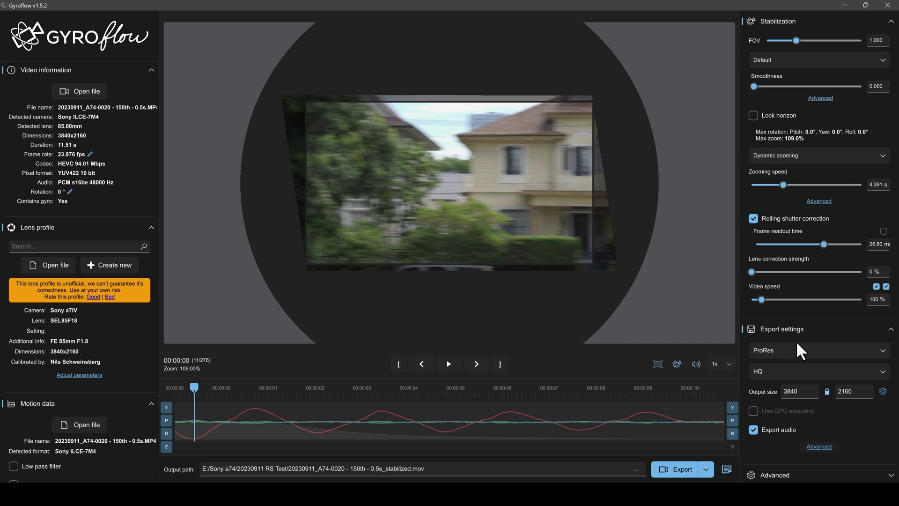
click(801, 356)
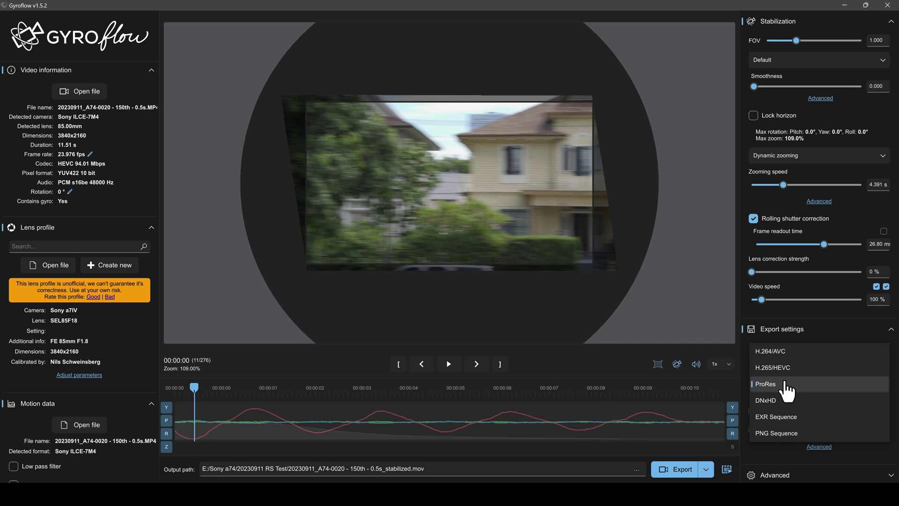
click(792, 388)
click(779, 375)
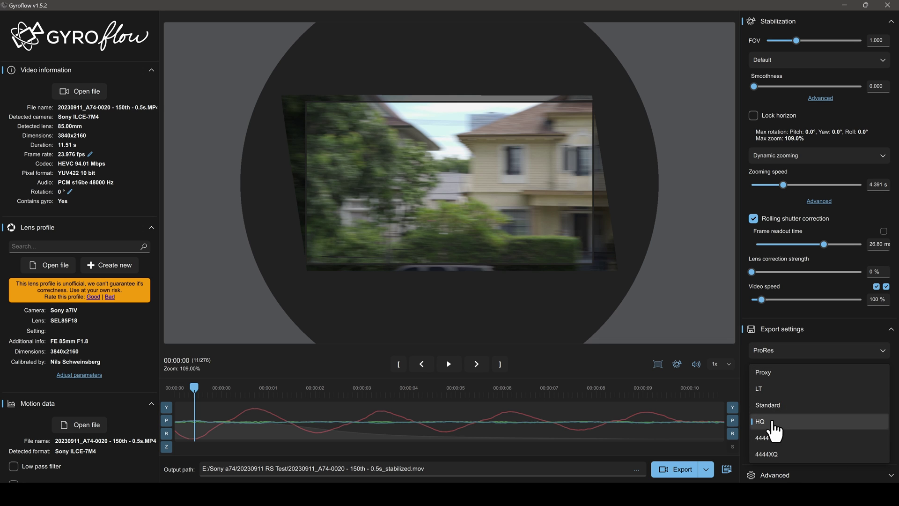
click(773, 431)
click(679, 470)
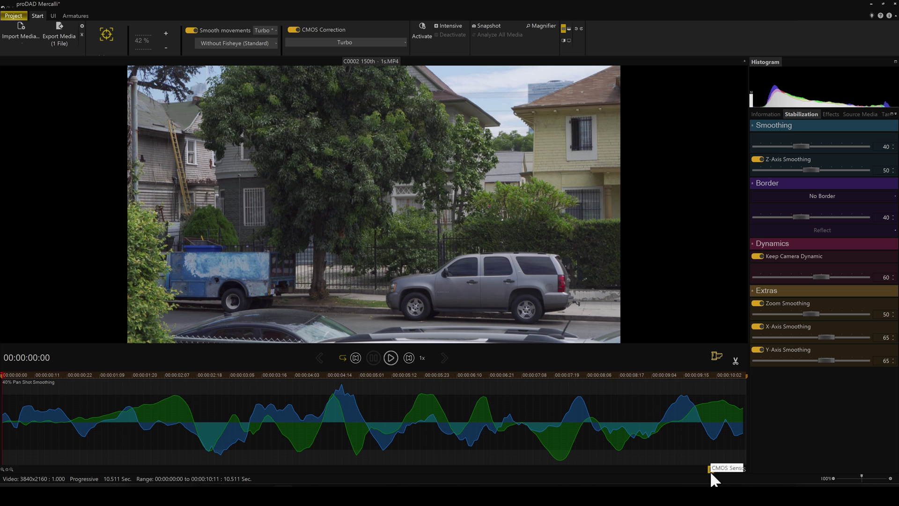
- Review the rotation, CMOS, zoom, X/Y-axis and border/dynamic scale charts
click(715, 470)
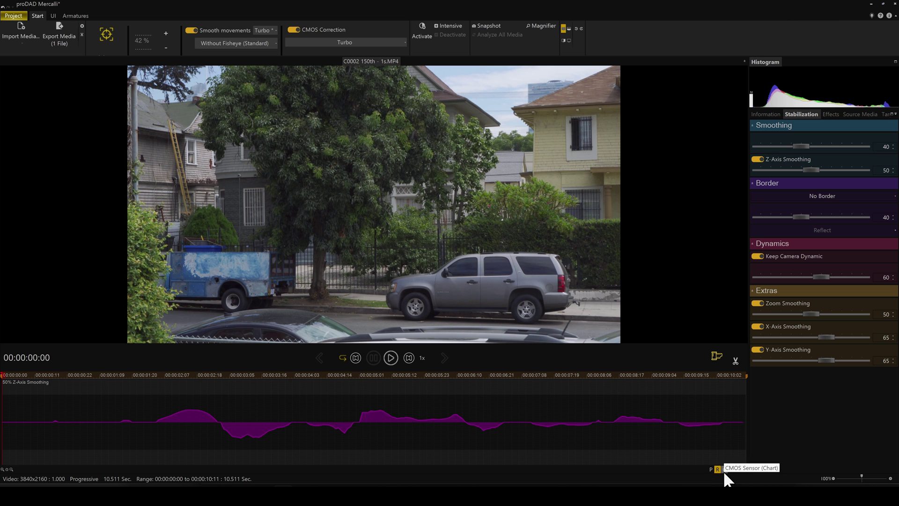
click(724, 470)
click(731, 469)
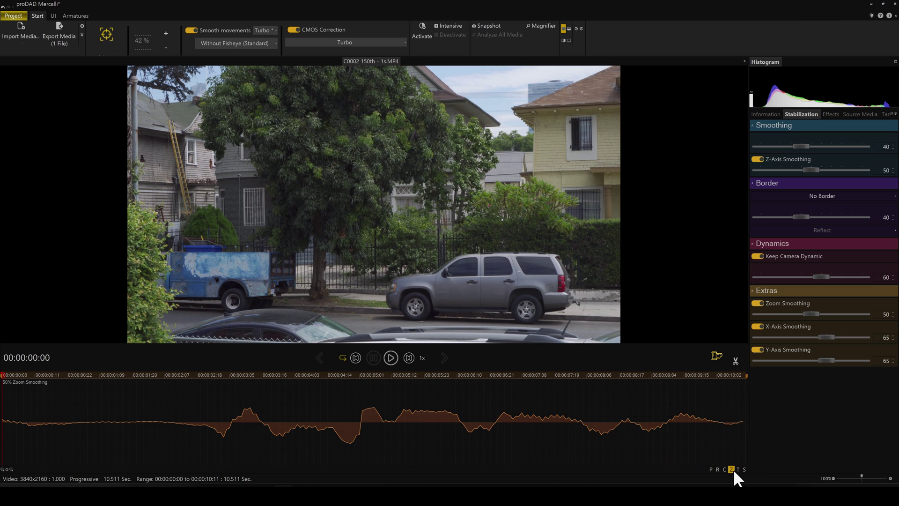
click(739, 470)
click(744, 469)
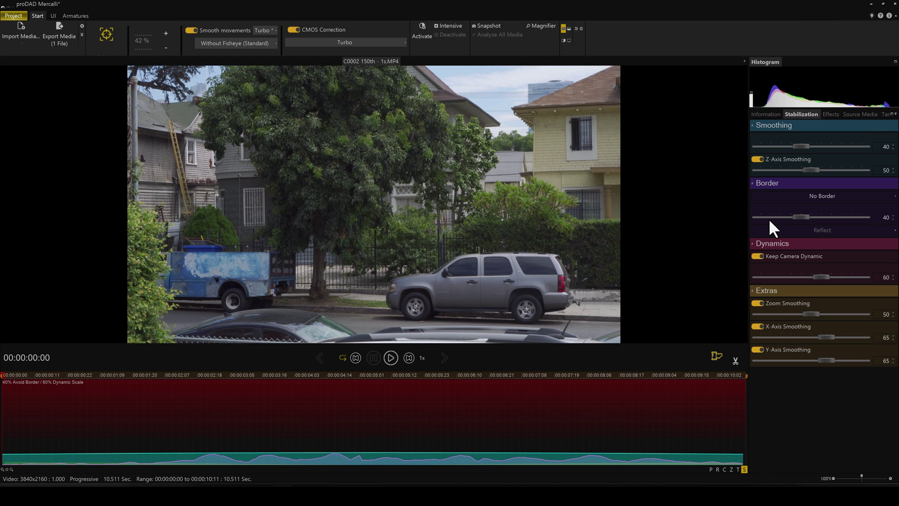
- Lower Border to 35 and raise Keep Camera Dynamic to 83
drag(801, 218, 816, 222)
drag(816, 275, 839, 277)
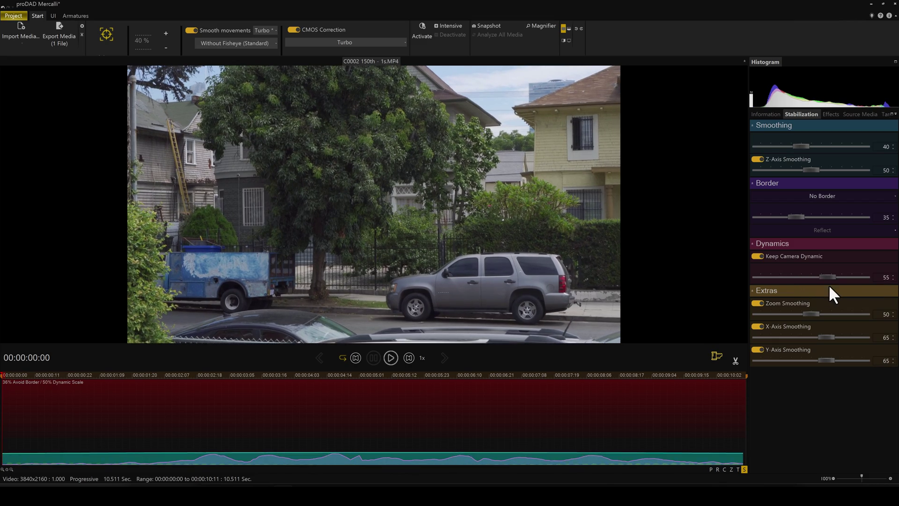
click(845, 283)
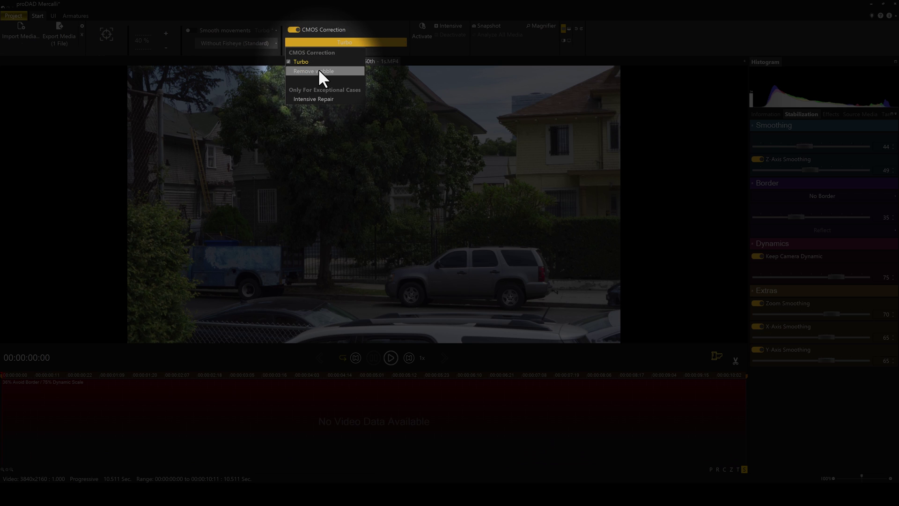
- Choose Remove wobble, close the Tutorial panel and open 20231006_A74-0032.MP4 for analysis
click(319, 71)
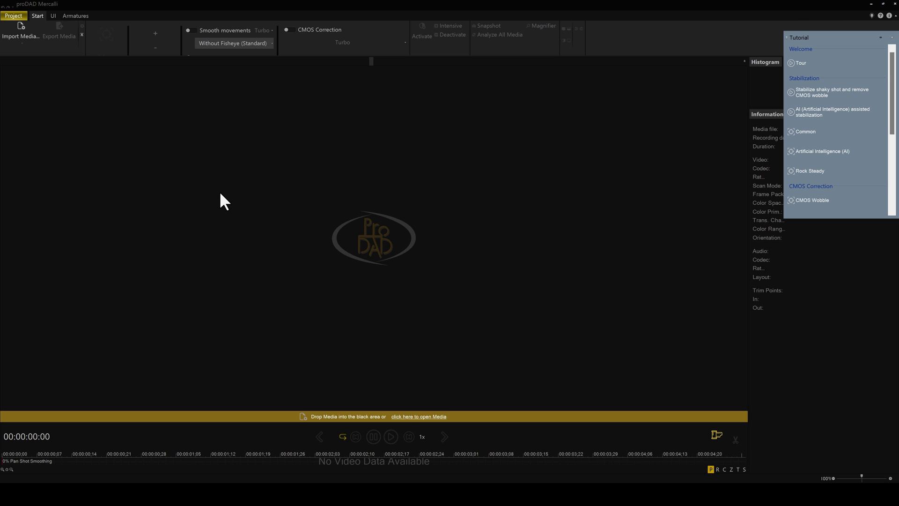
click(891, 38)
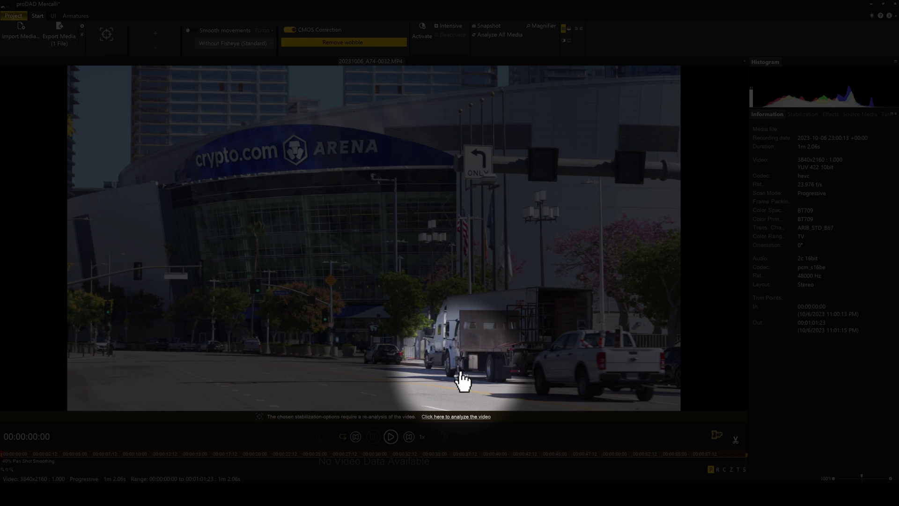
click(480, 416)
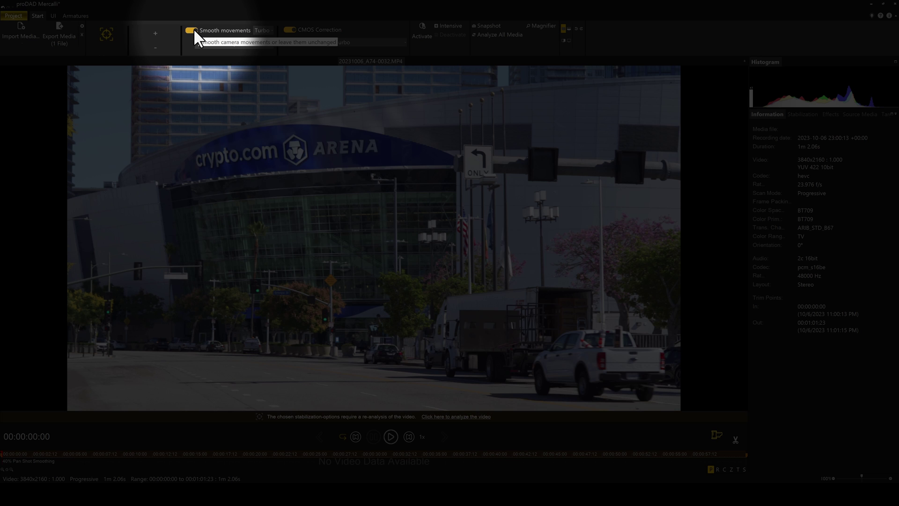
- Turn off Smooth movements, set CMOS Correction to Remove wobble, re-analyze the arena clip and play it
click(192, 30)
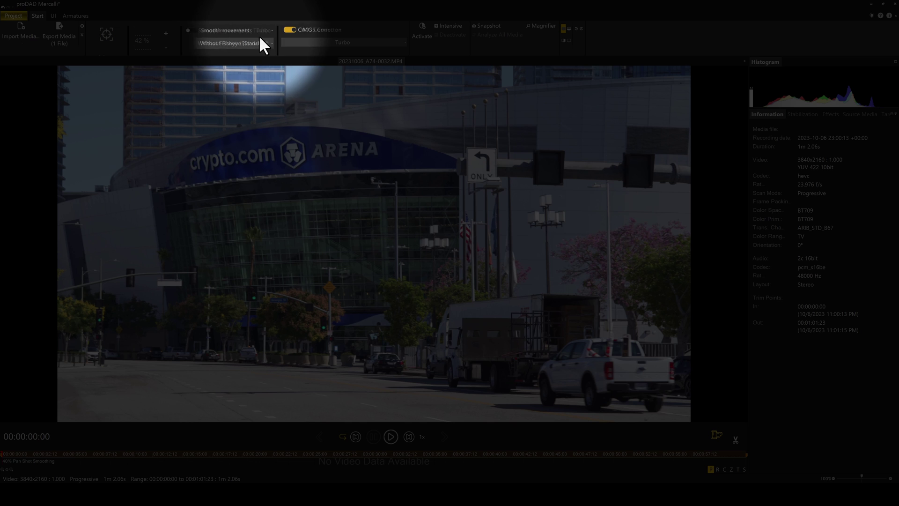
click(342, 44)
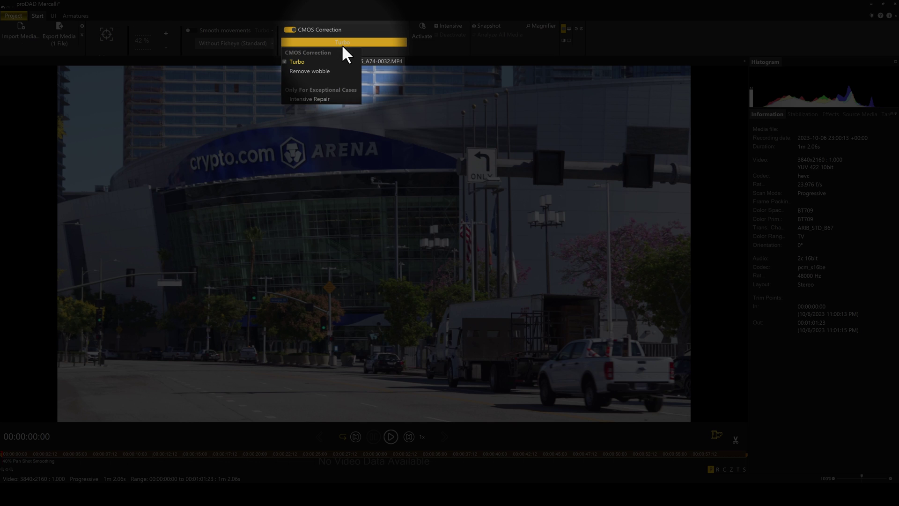
click(316, 71)
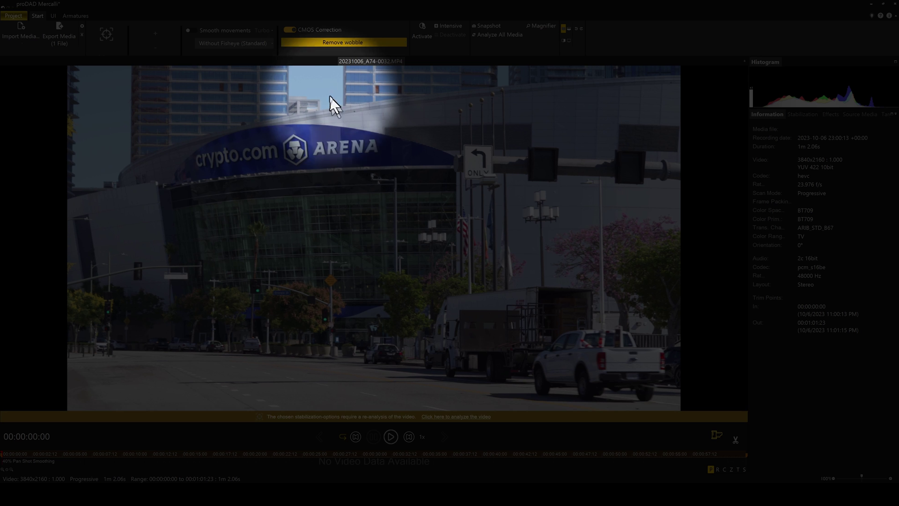
click(481, 416)
click(390, 436)
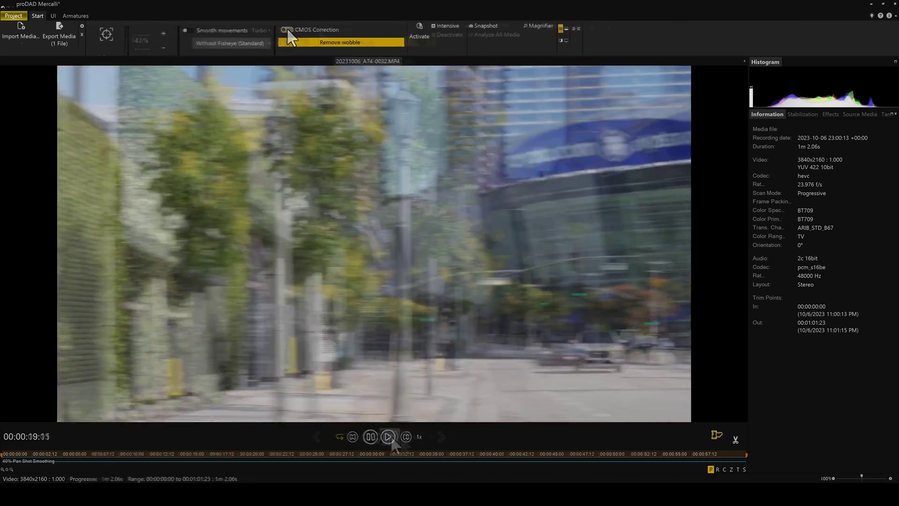
click(289, 29)
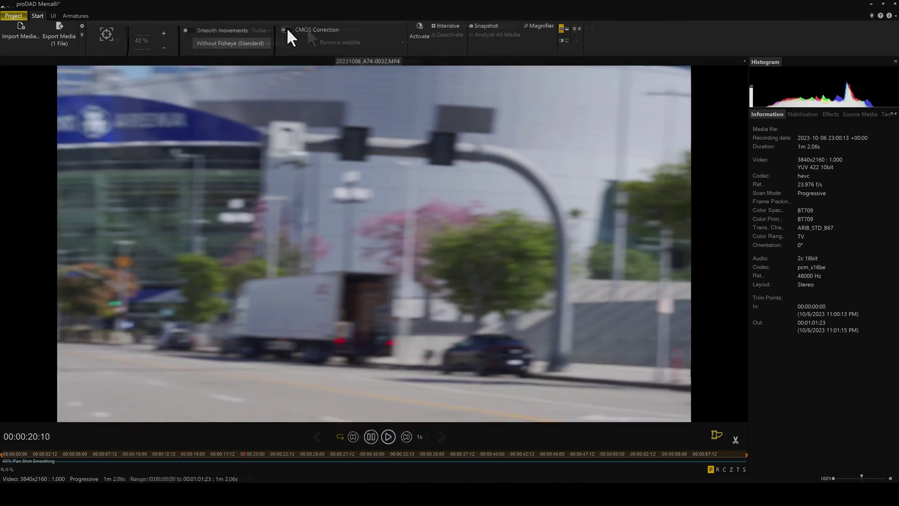
click(288, 30)
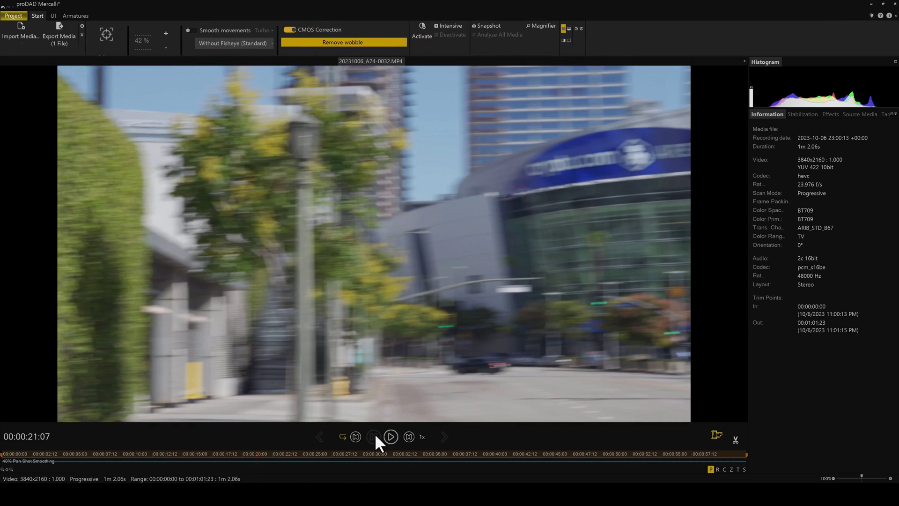
click(291, 29)
click(291, 29)
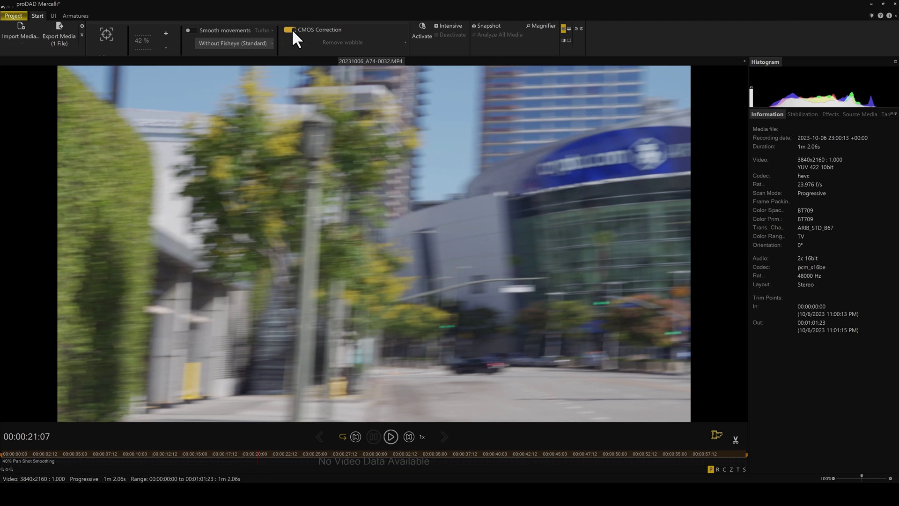
click(289, 29)
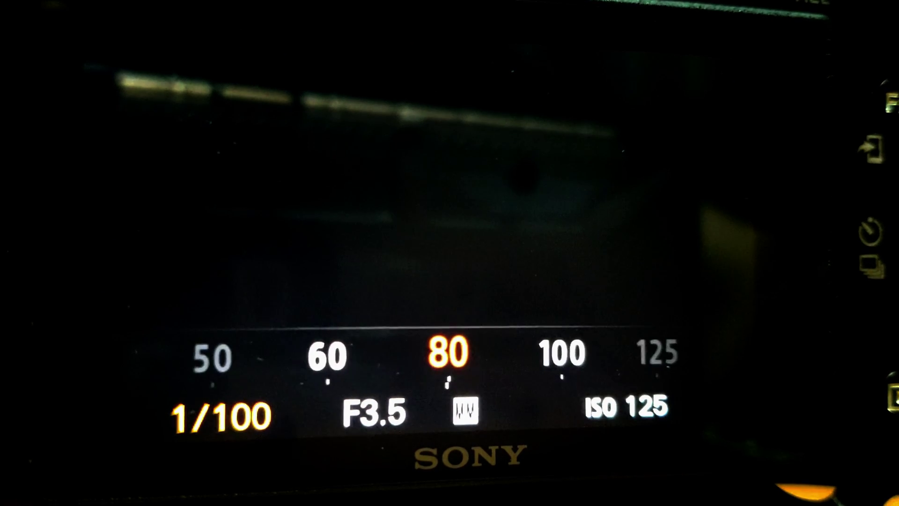
- Step the shutter speed from 1/50 up to 1/800 with the control dial
scroll(436, 356, right, 4)
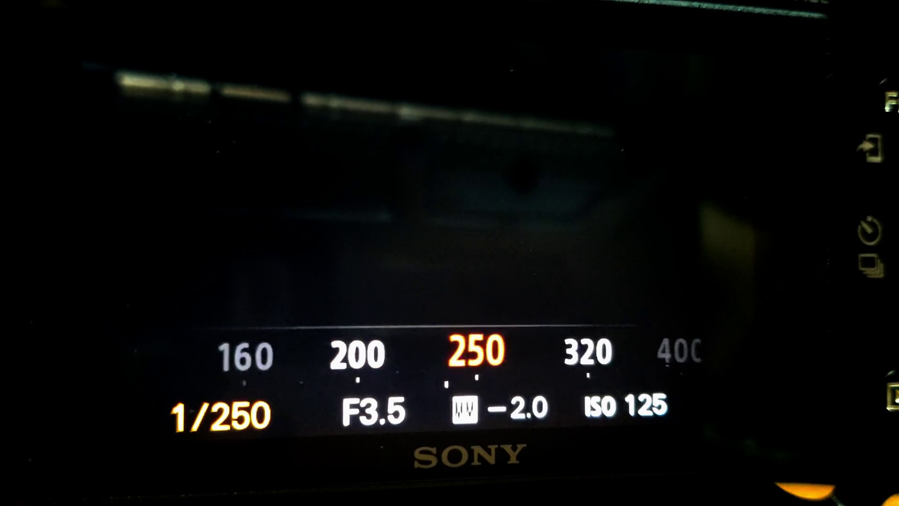
scroll(435, 356, right, 2)
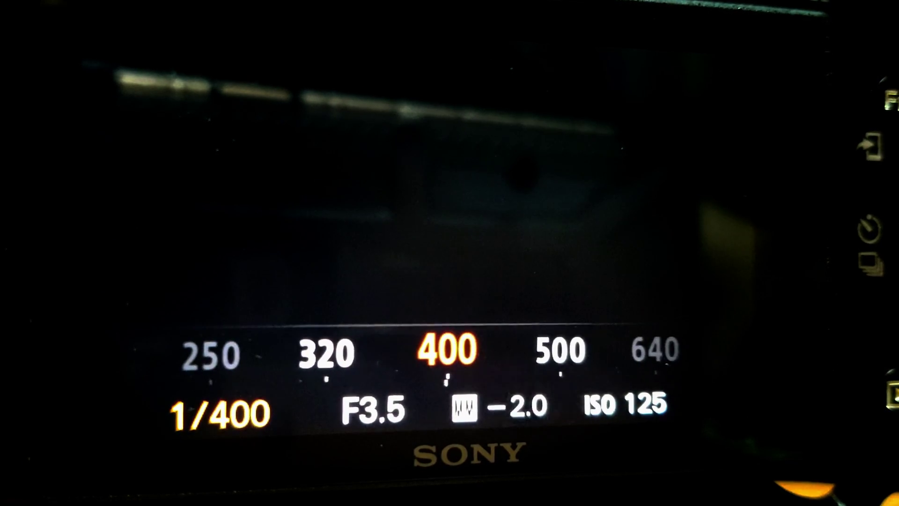
scroll(435, 356, right, 3)
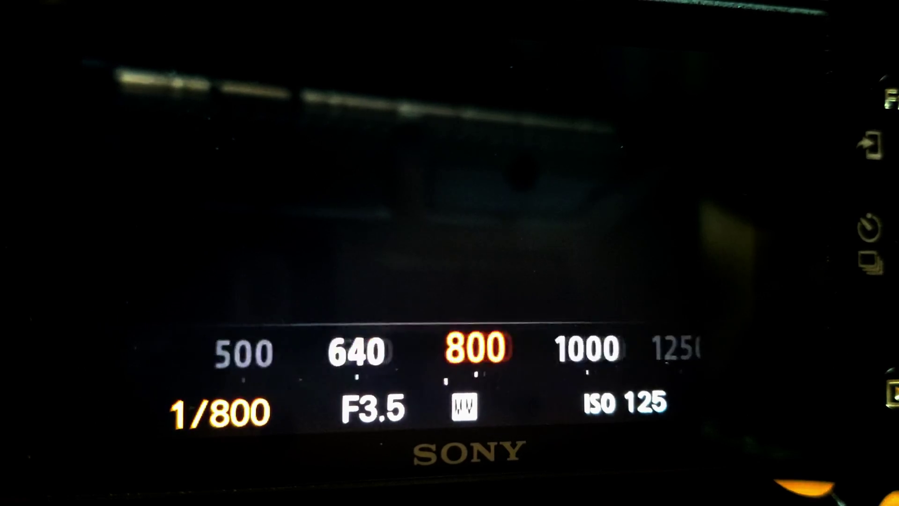